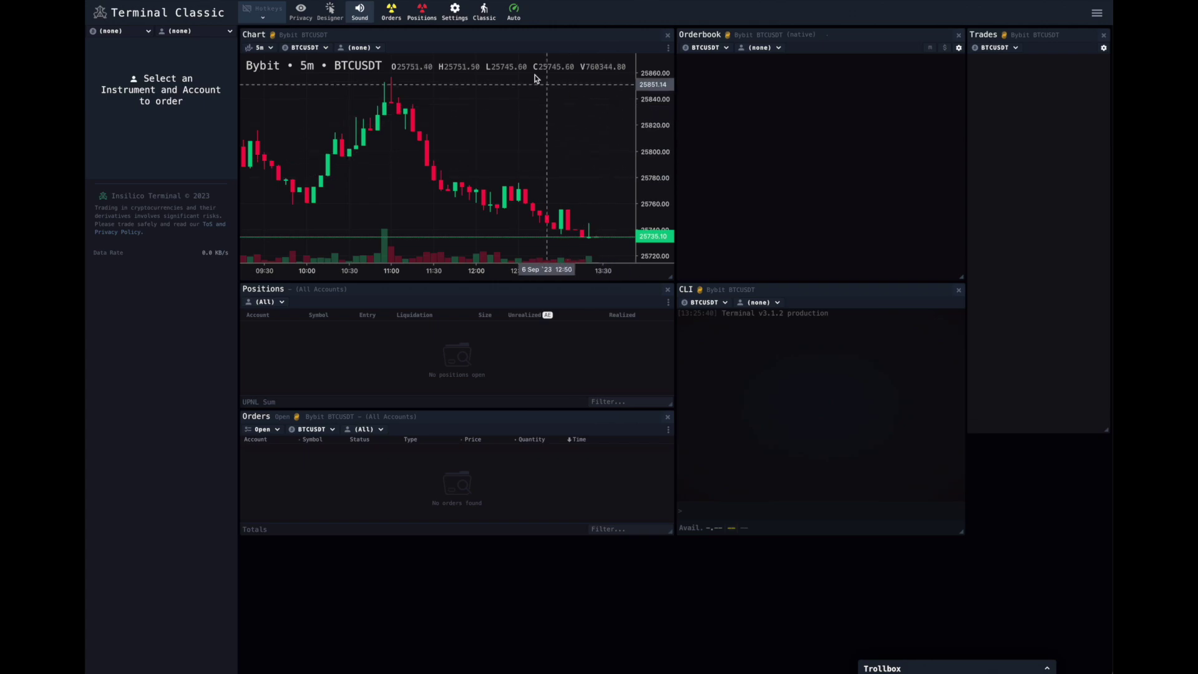
# - Add a new OKX account under Settings > Accounts and open OKX's Create V5 API key page
pyautogui.click(459, 23)
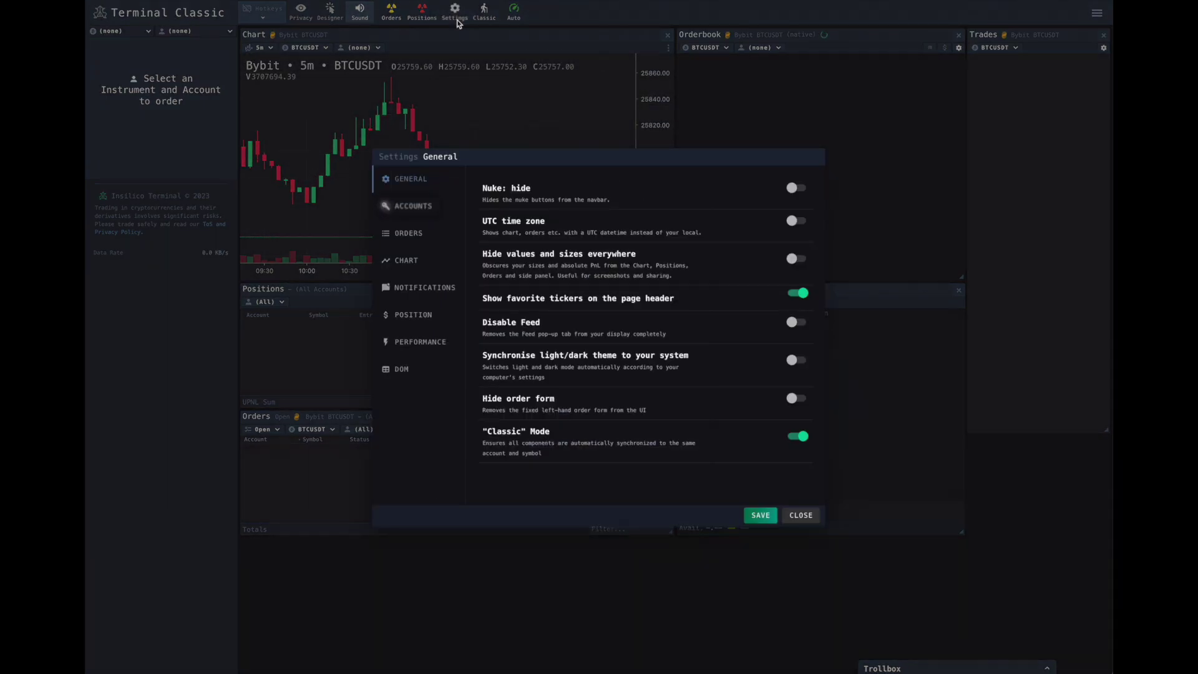
pyautogui.click(421, 211)
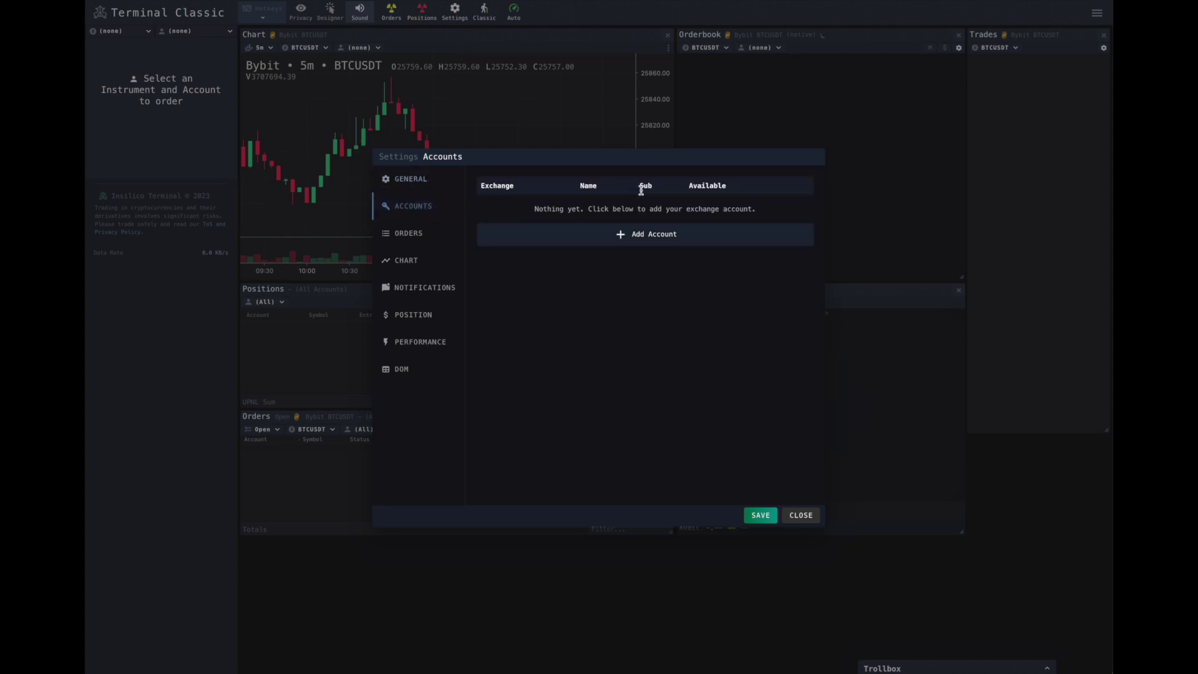
pyautogui.click(637, 239)
pyautogui.click(666, 190)
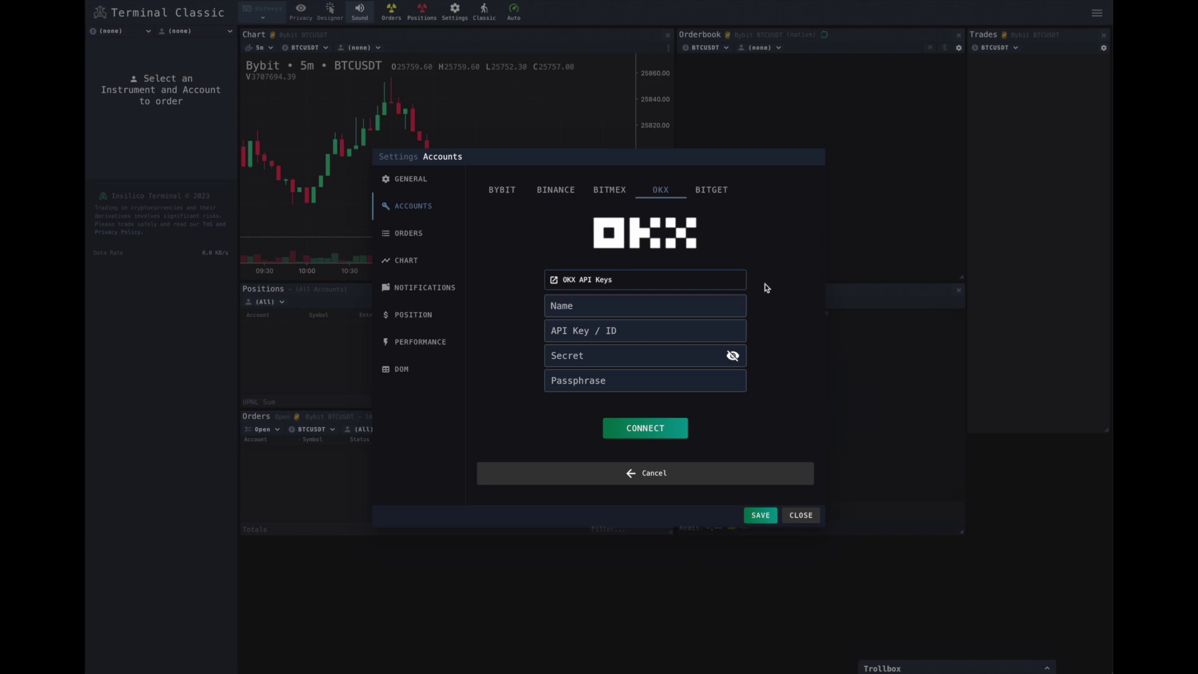
pyautogui.click(745, 307)
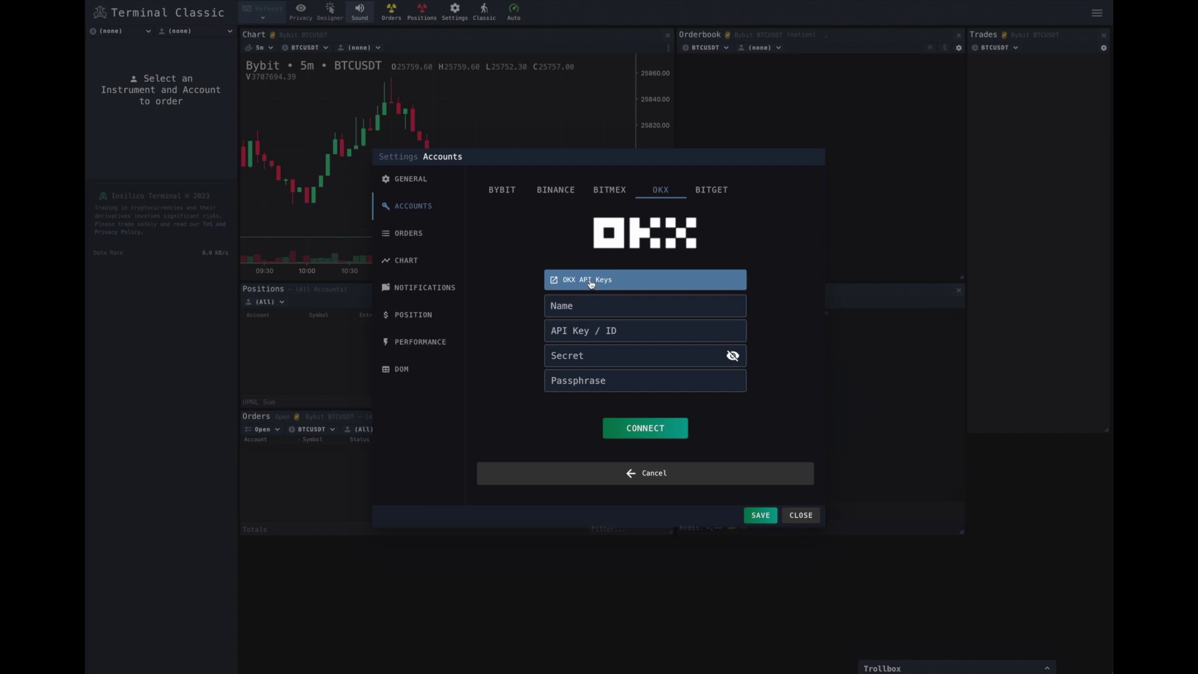
pyautogui.click(591, 281)
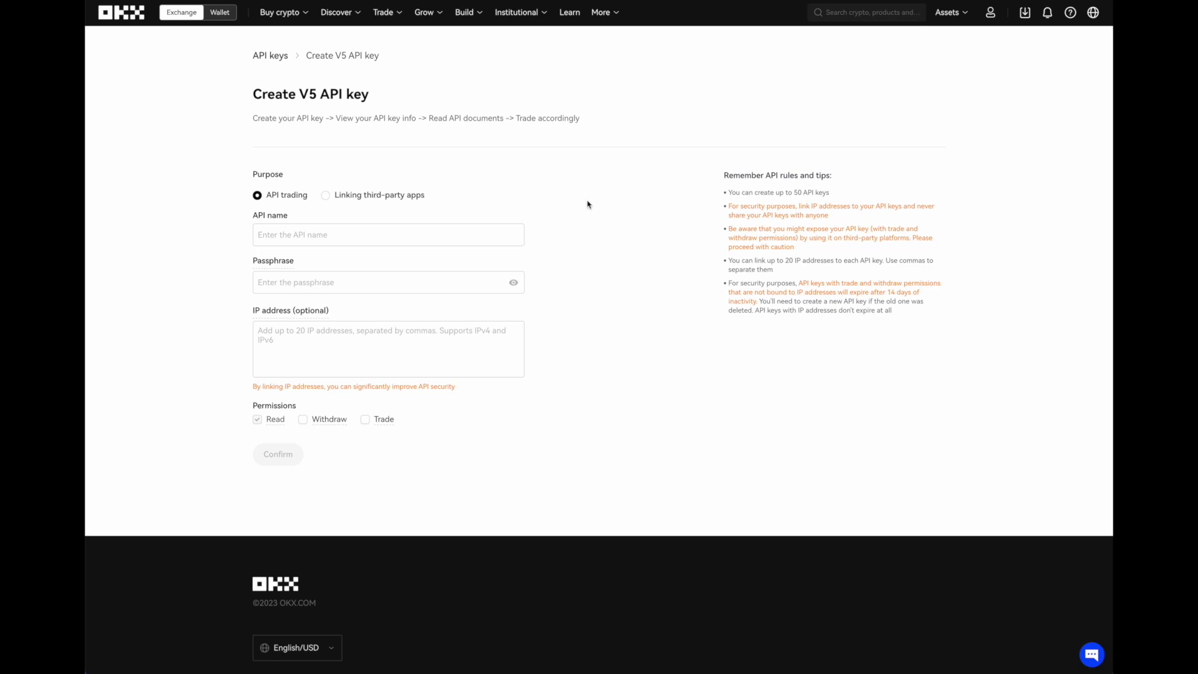
pyautogui.moveTo(990, 13)
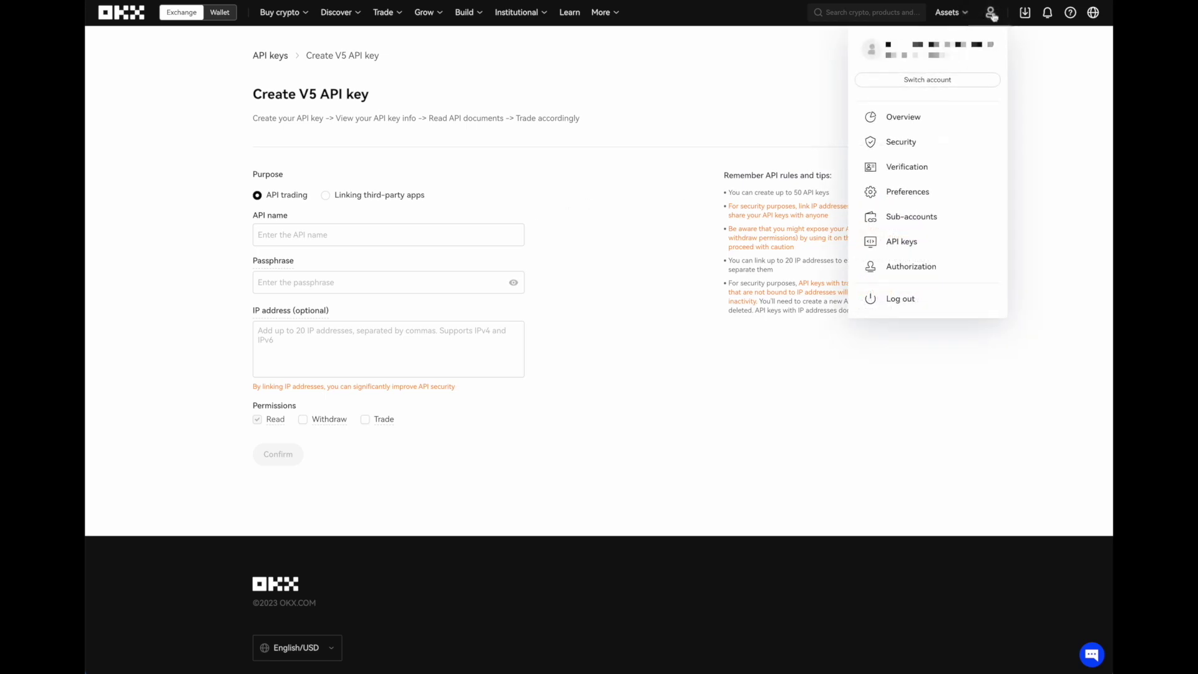
pyautogui.click(933, 245)
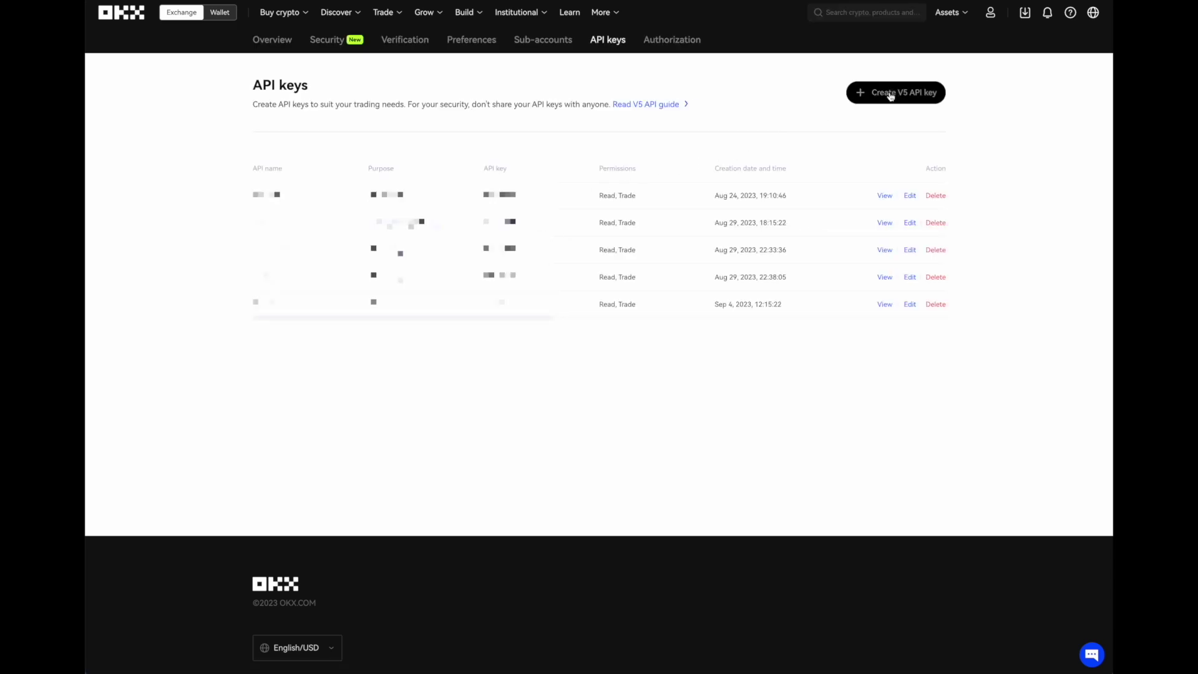
pyautogui.click(891, 94)
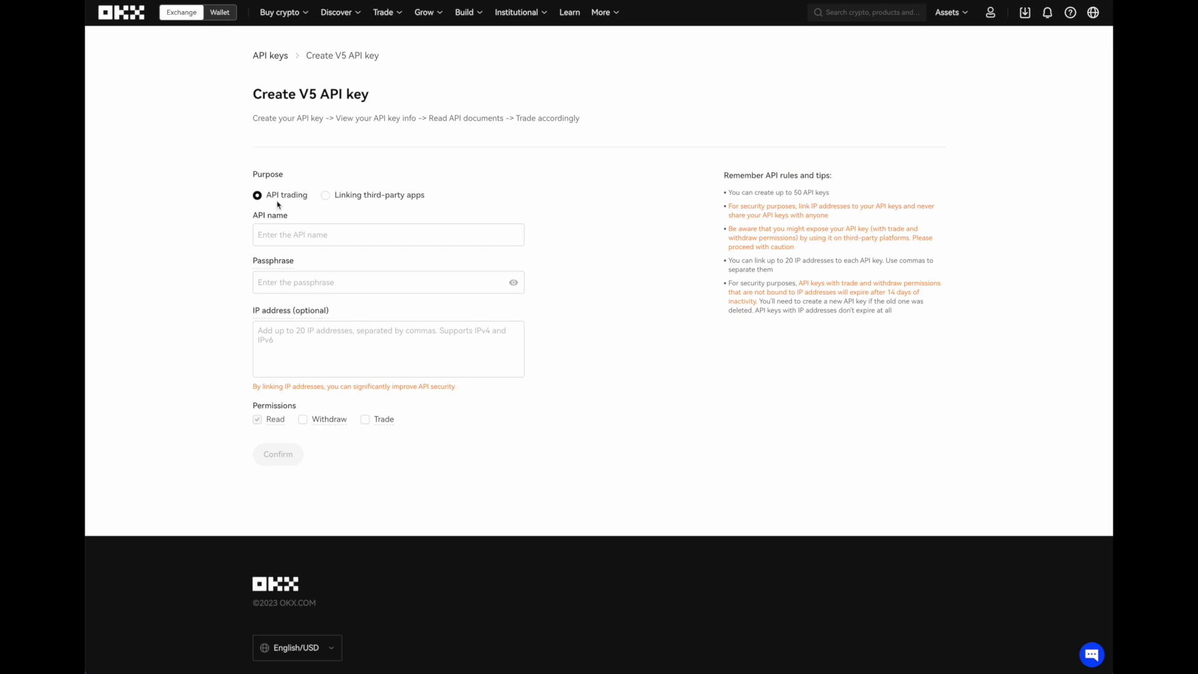
# - Set the new OKX key to link the third-party app Insilicoterminal
pyautogui.click(367, 198)
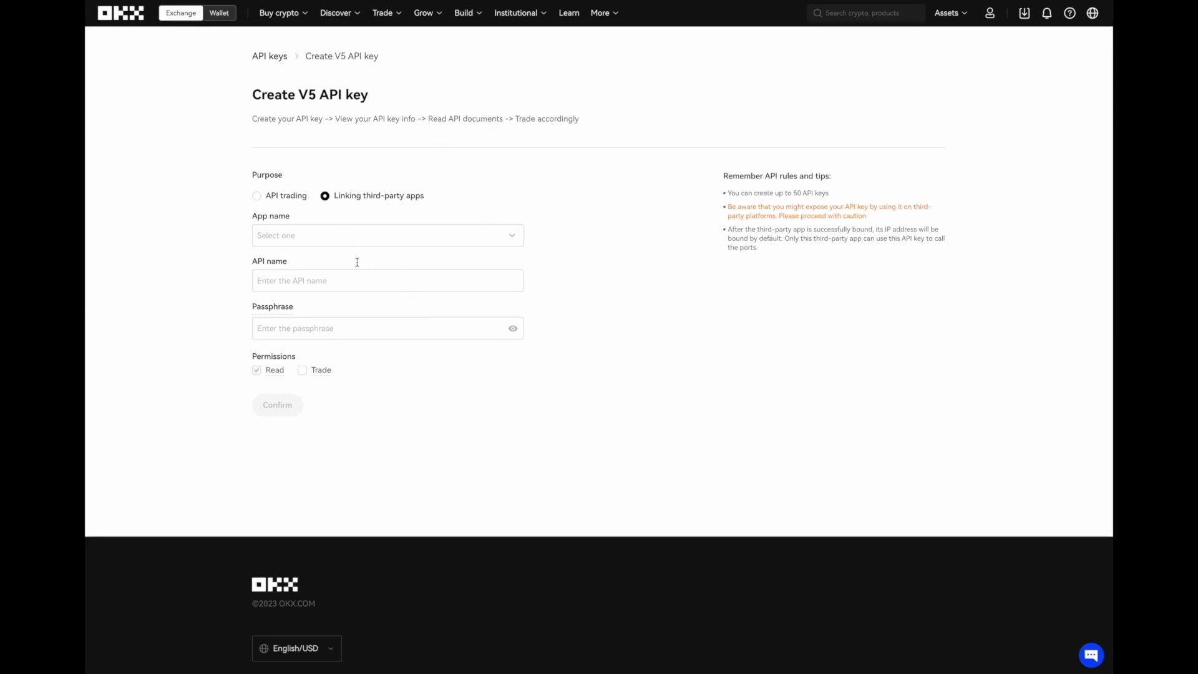
pyautogui.click(342, 244)
pyautogui.write('Ins')
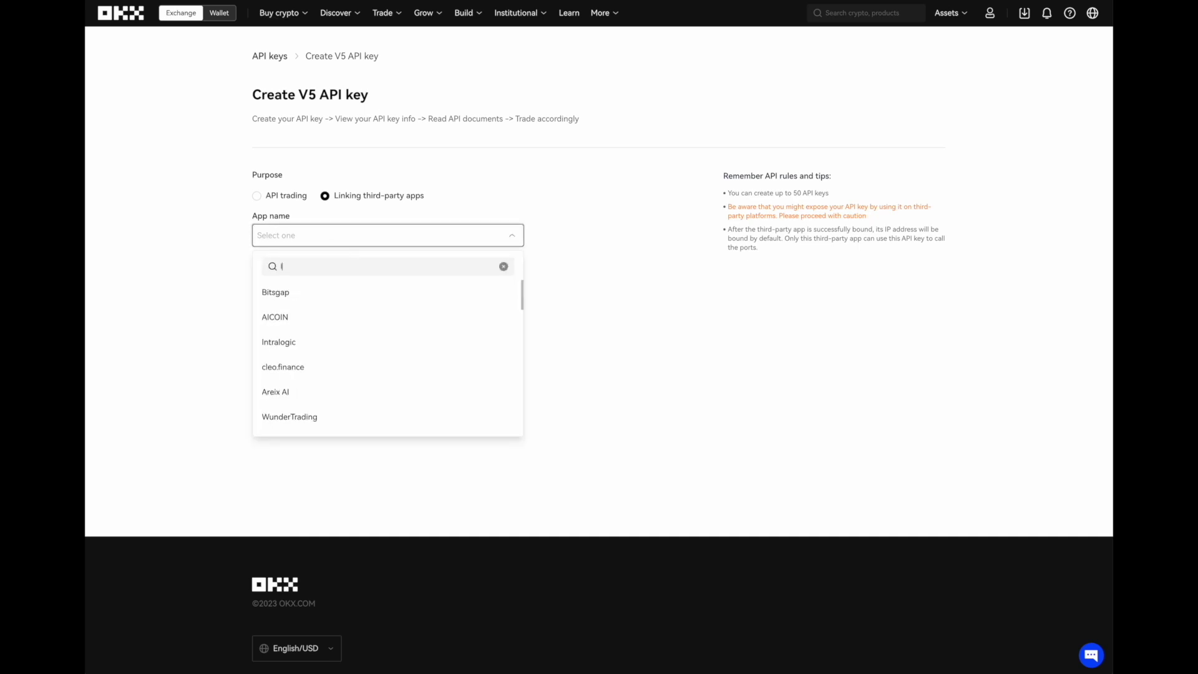
pyautogui.click(342, 296)
# - Name the API key Demo1 and enter its passphrase
pyautogui.click(324, 277)
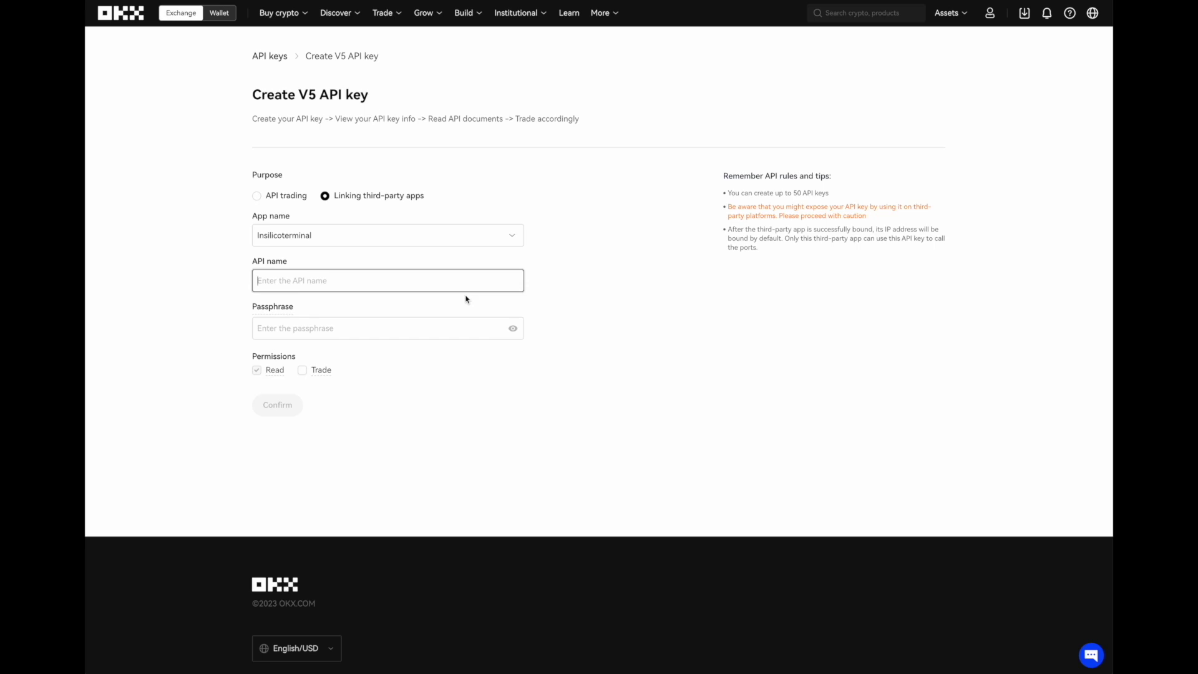
pyautogui.write('D')
pyautogui.click(362, 325)
pyautogui.hotkey('ctrl', 'v')
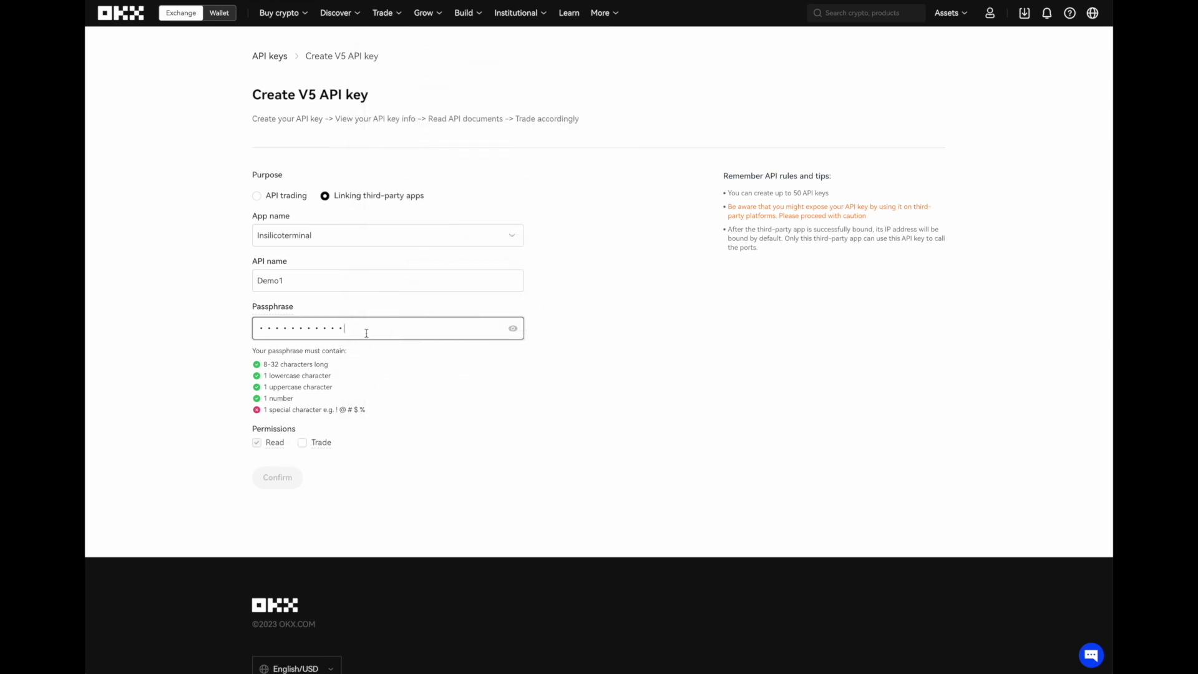
pyautogui.write('!')
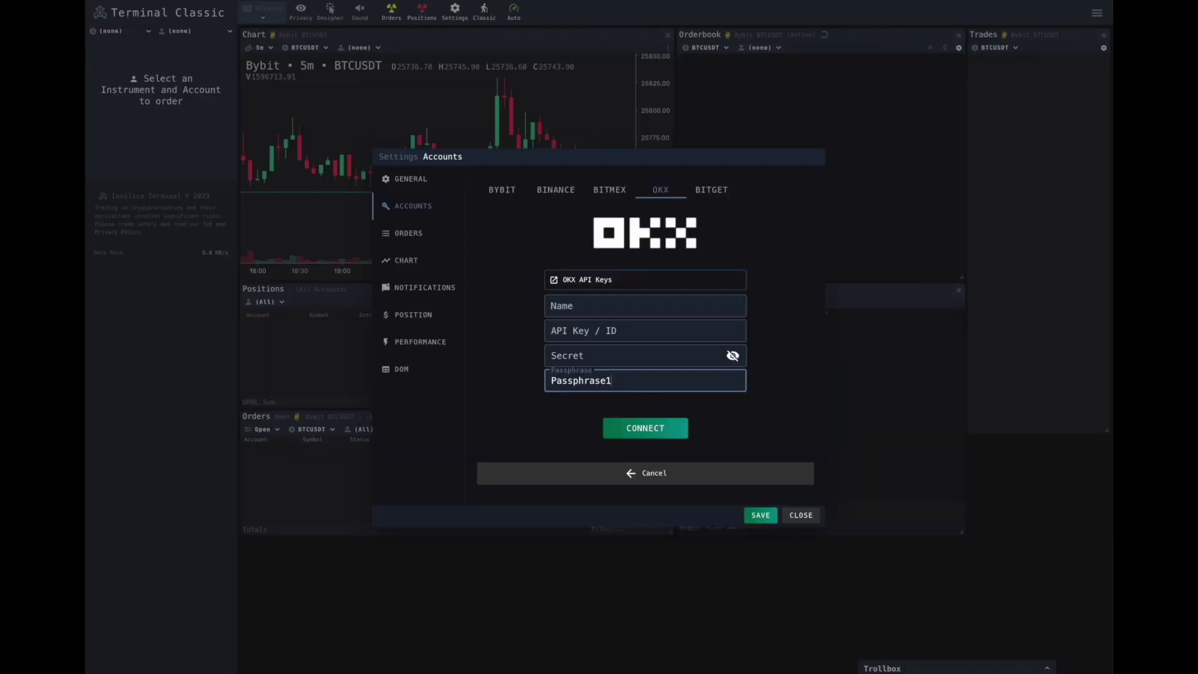
pyautogui.write('.')
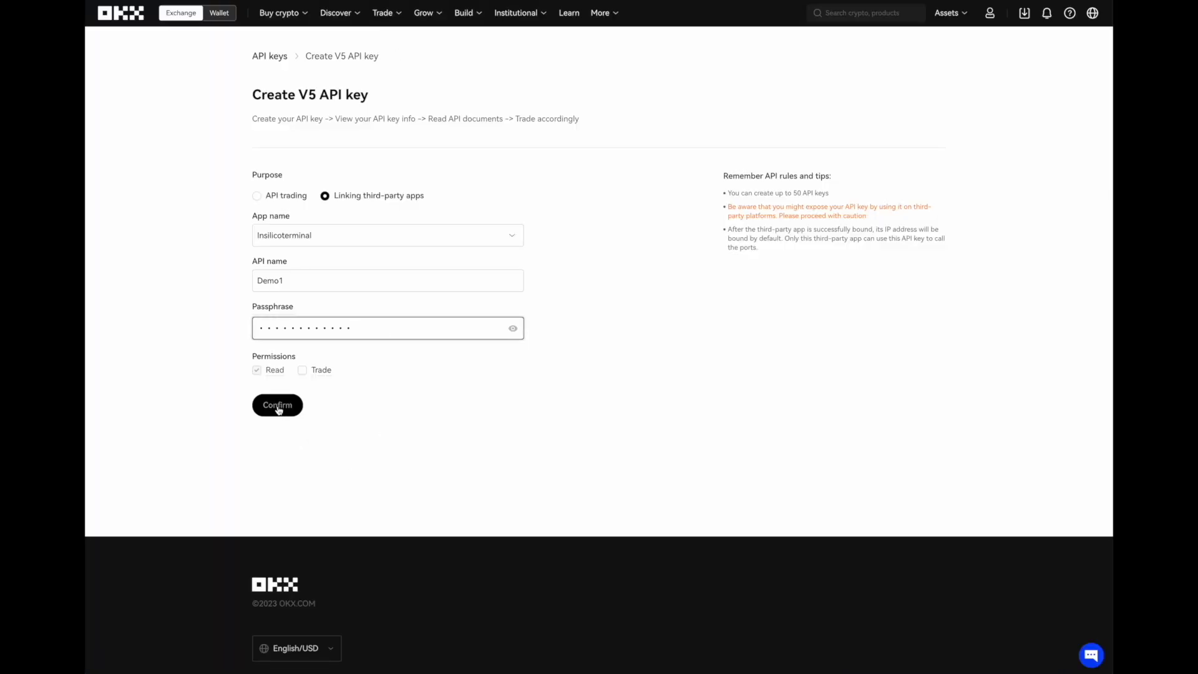
# - Add Trade permission to the Demo1 key, submit it, and request the e-mail verification code
pyautogui.click(307, 380)
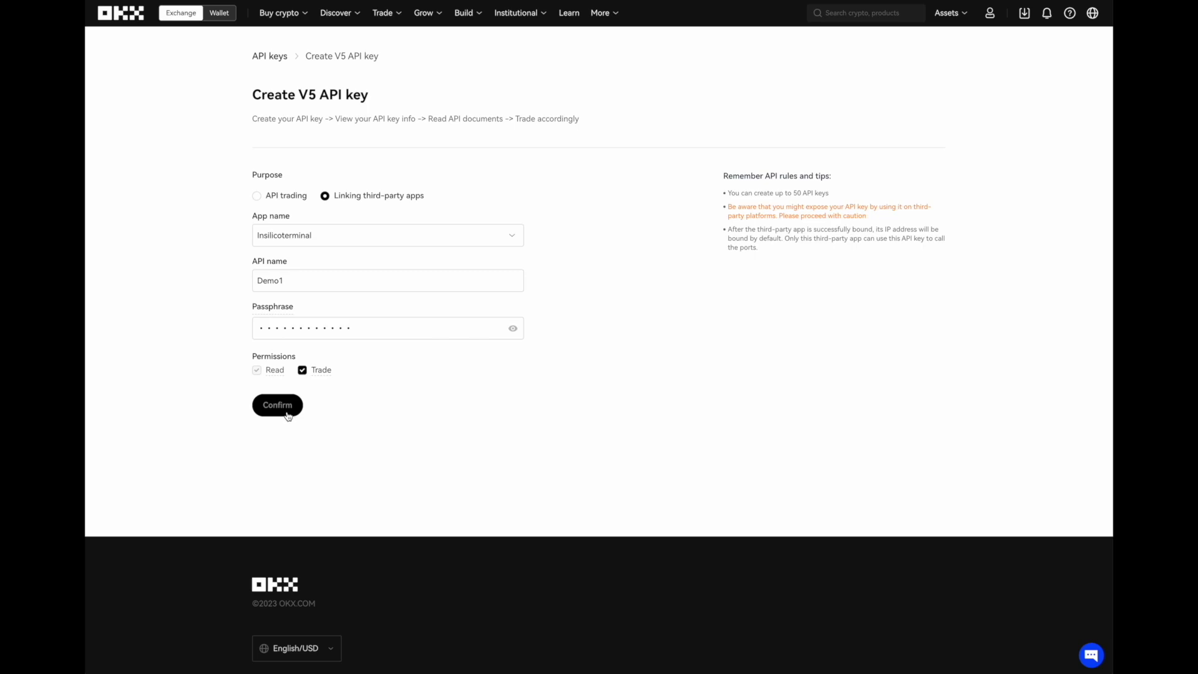
pyautogui.click(287, 414)
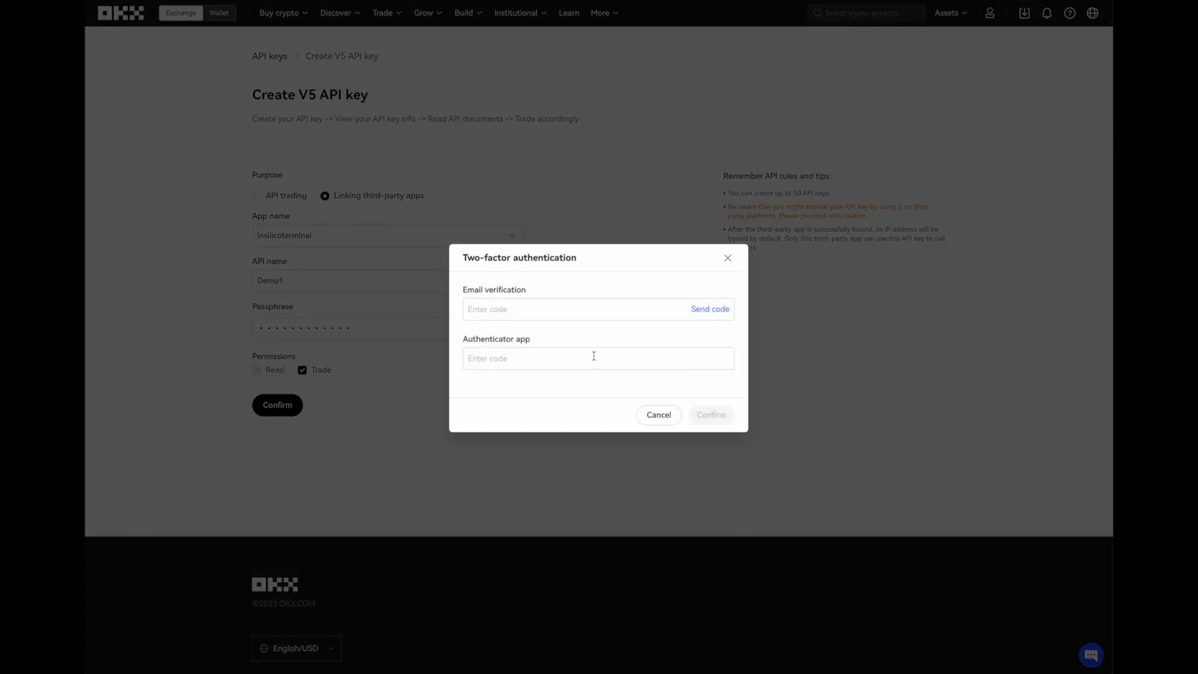
pyautogui.click(705, 315)
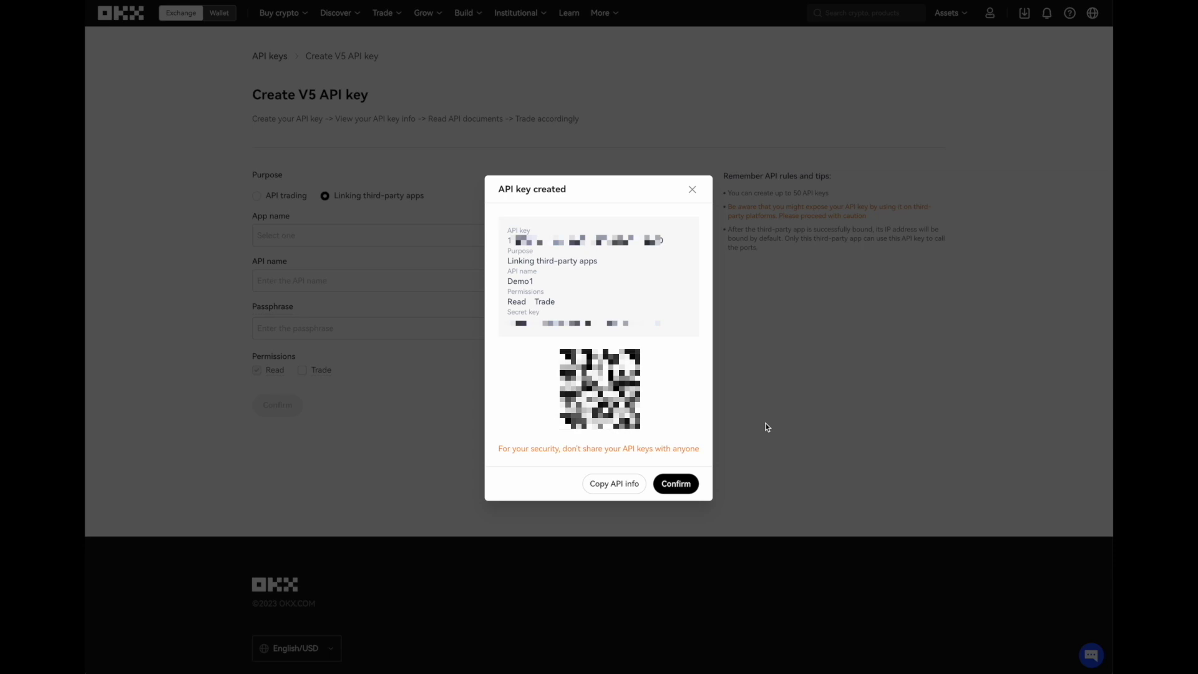
# - Copy the new OKX API key into the terminal's API Key field
pyautogui.moveTo(661, 240); pyautogui.dragTo(508, 240)
pyautogui.rightClick(565, 241)
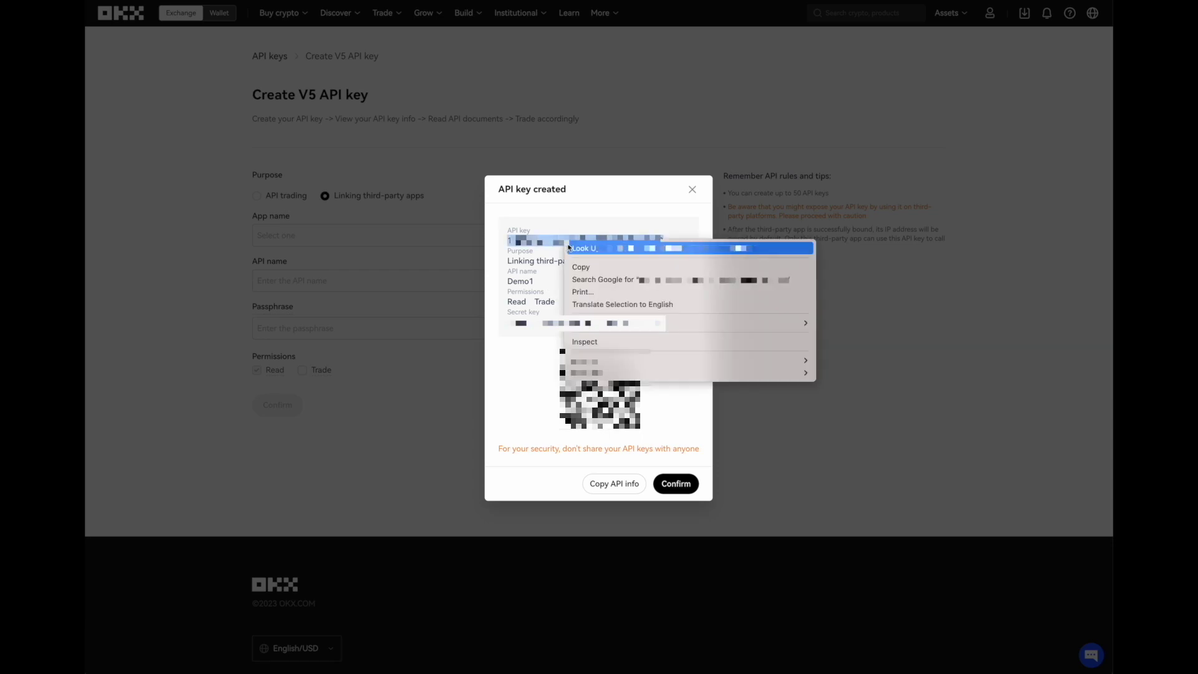
pyautogui.click(589, 267)
pyautogui.click(580, 331)
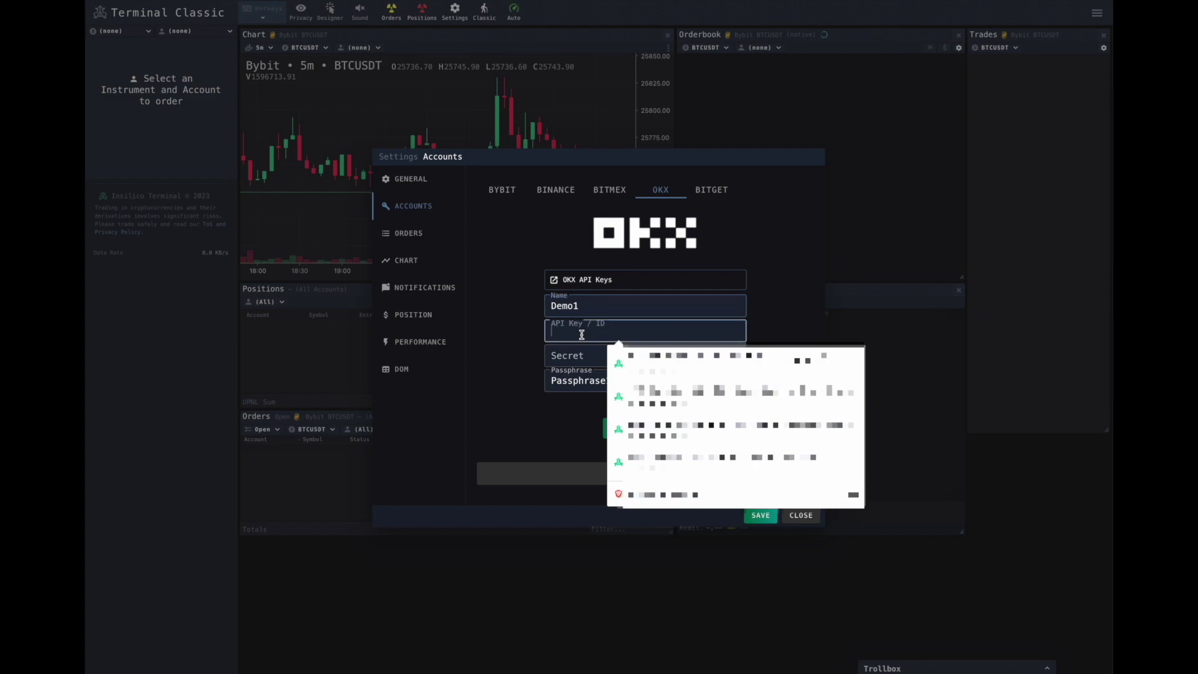
pyautogui.rightClick(580, 339)
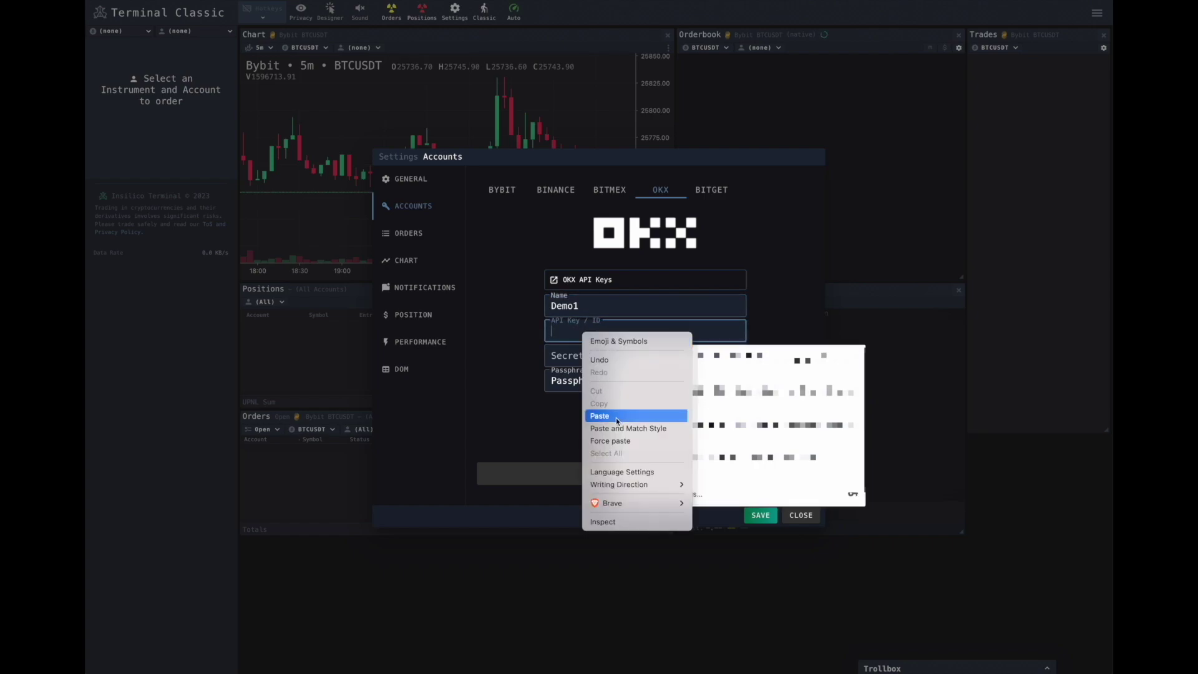
pyautogui.click(617, 416)
# - Copy the OKX secret key into the terminal's Secret field
pyautogui.click(578, 354)
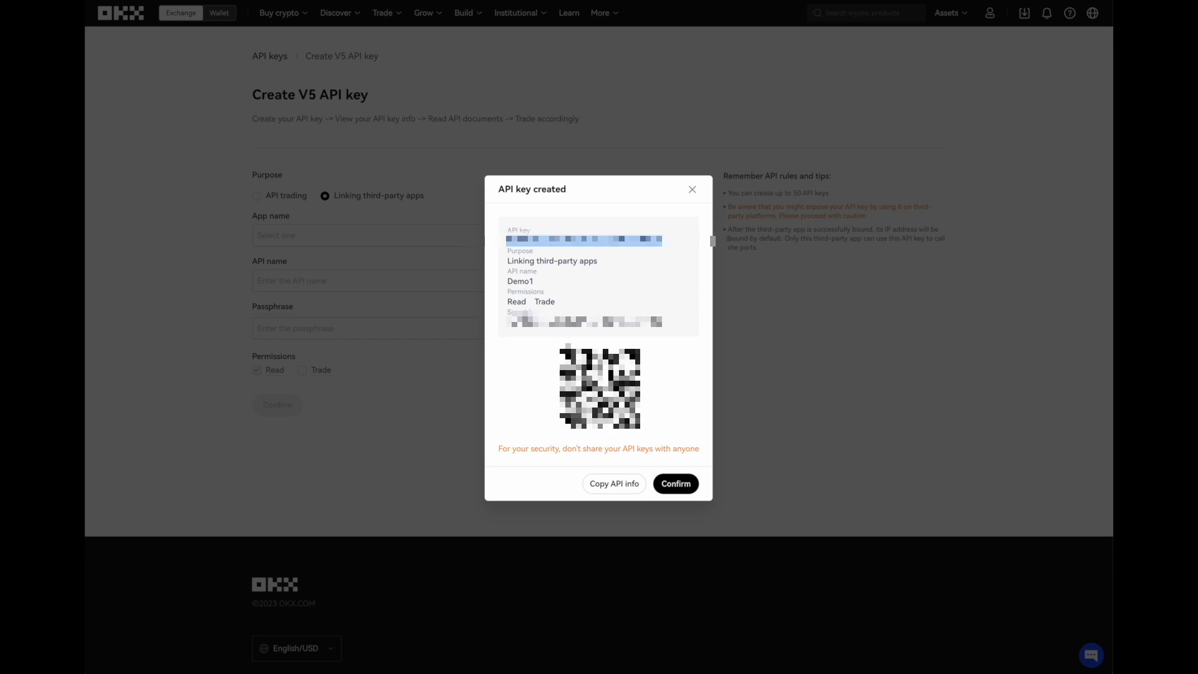
pyautogui.doubleClick(602, 322)
pyautogui.rightClick(608, 321)
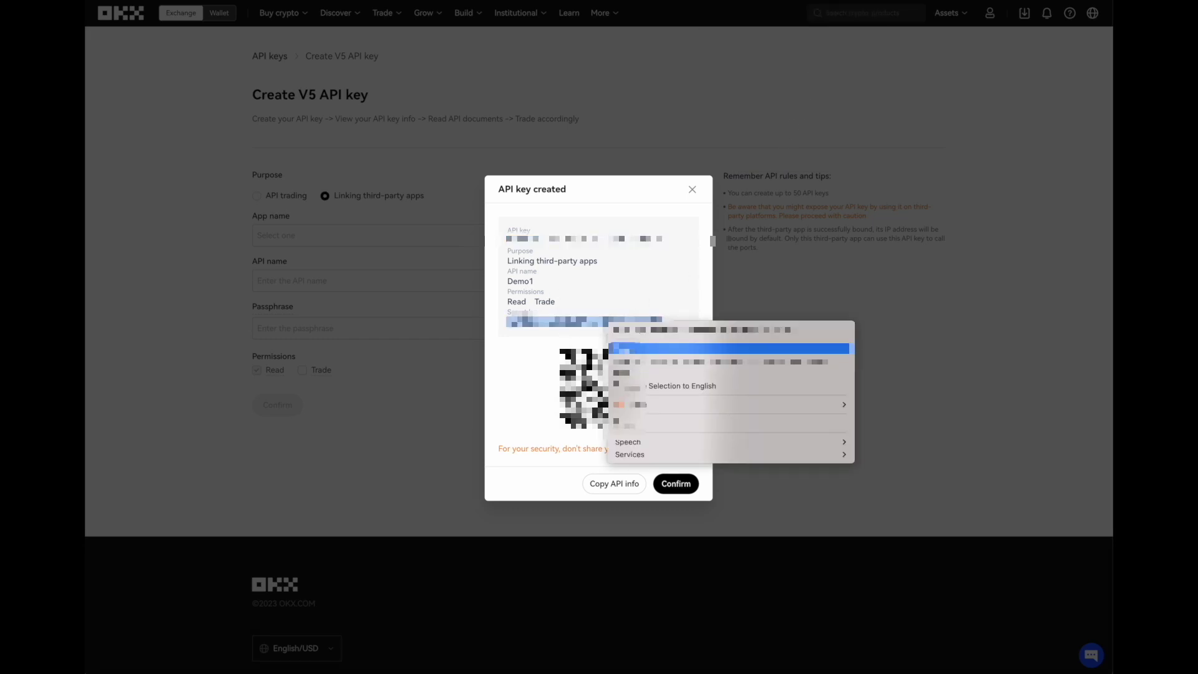
pyautogui.click(641, 351)
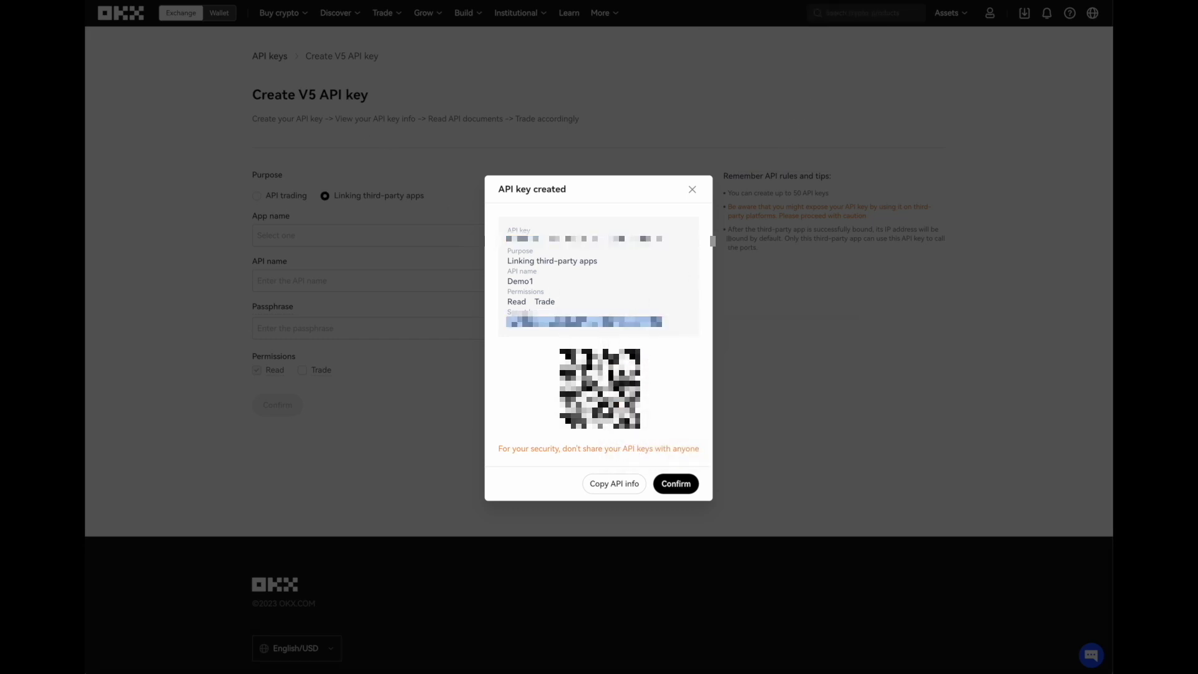
pyautogui.hotkey('alt', 'Tab')
pyautogui.rightClick(575, 358)
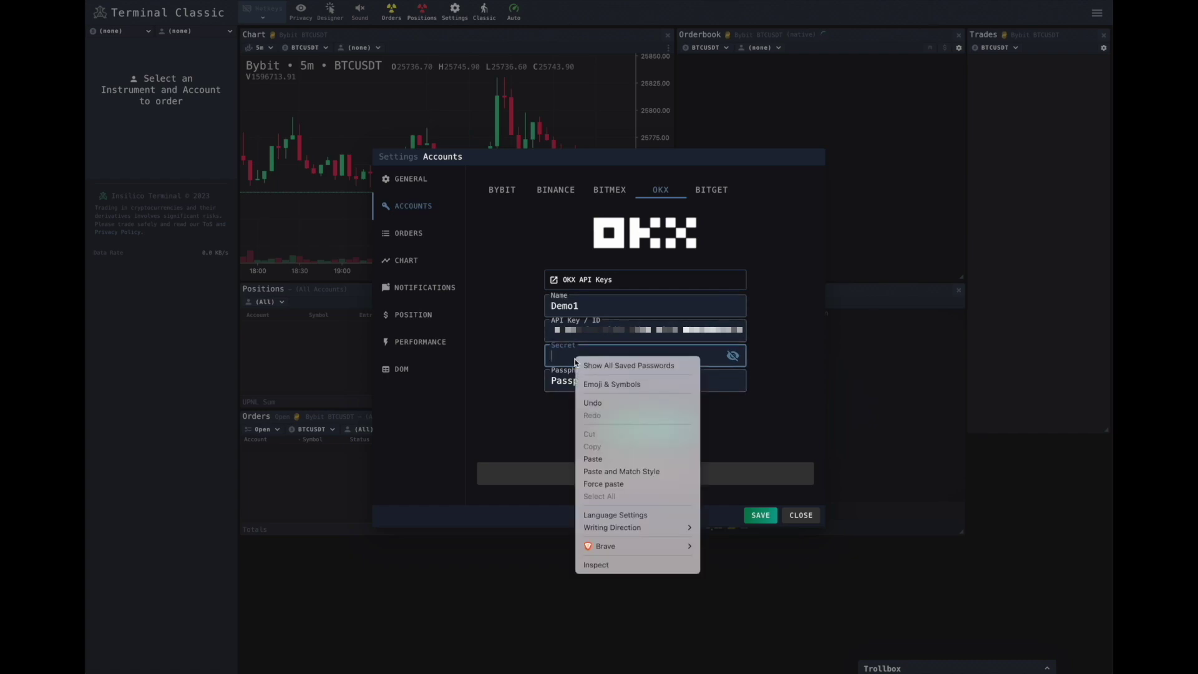
pyautogui.click(615, 458)
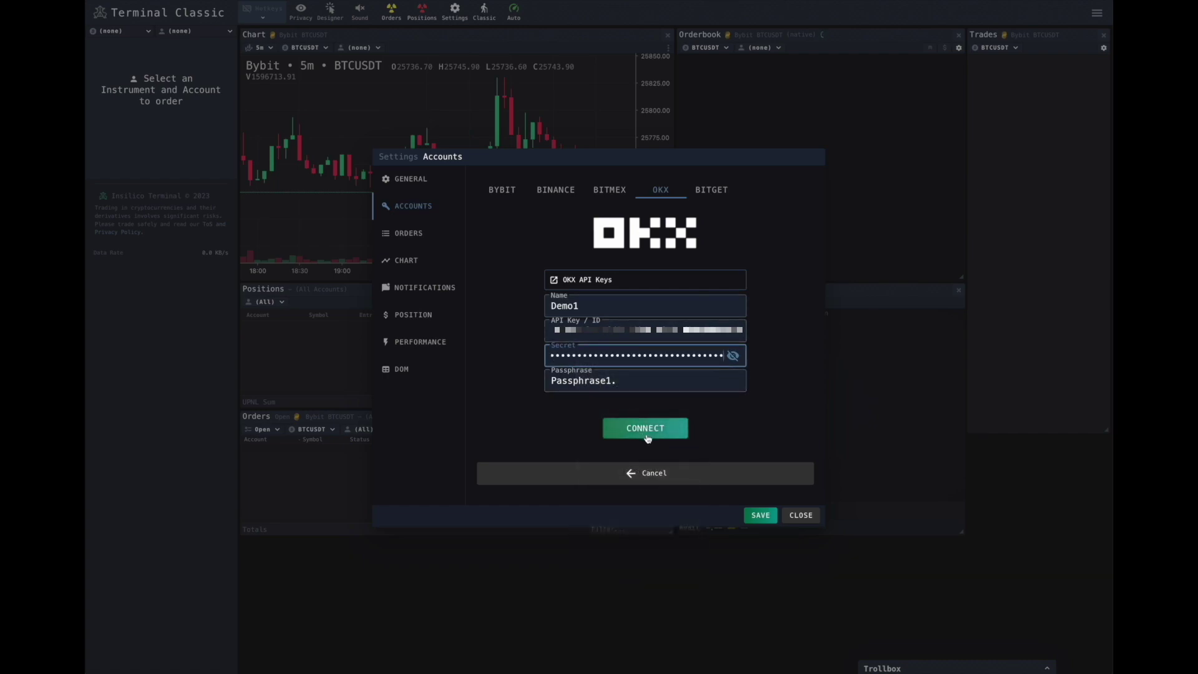
# - Connect the OKX account with the pasted keys and save the settings
pyautogui.click(666, 429)
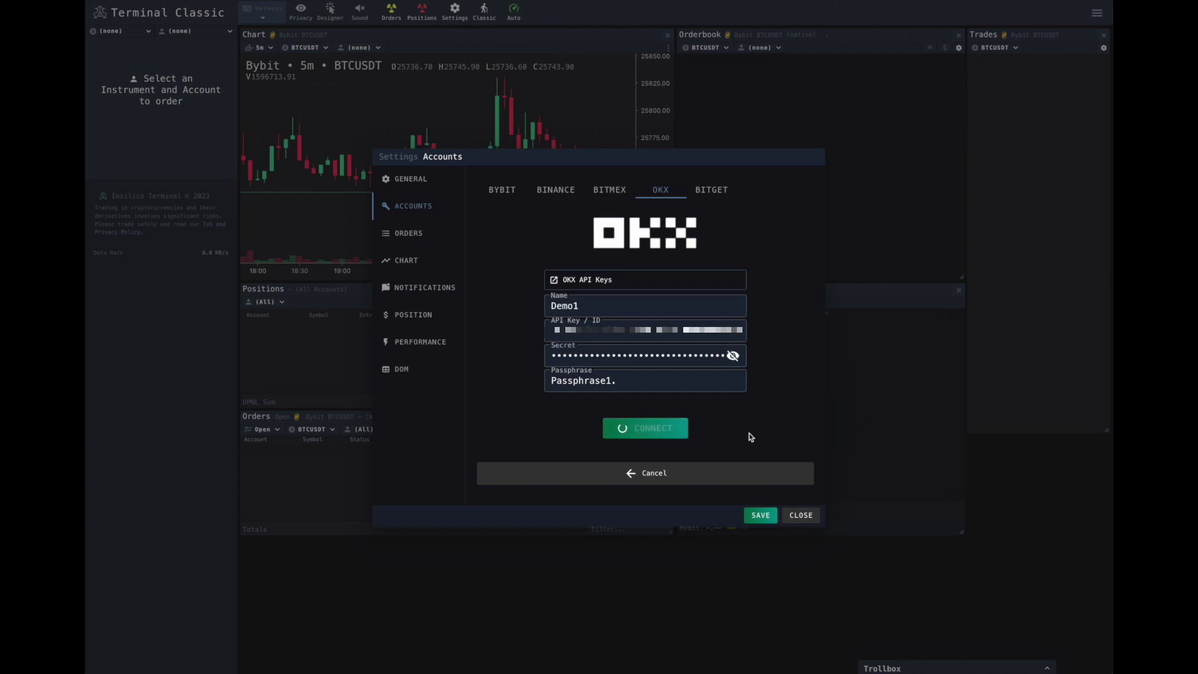
pyautogui.click(760, 515)
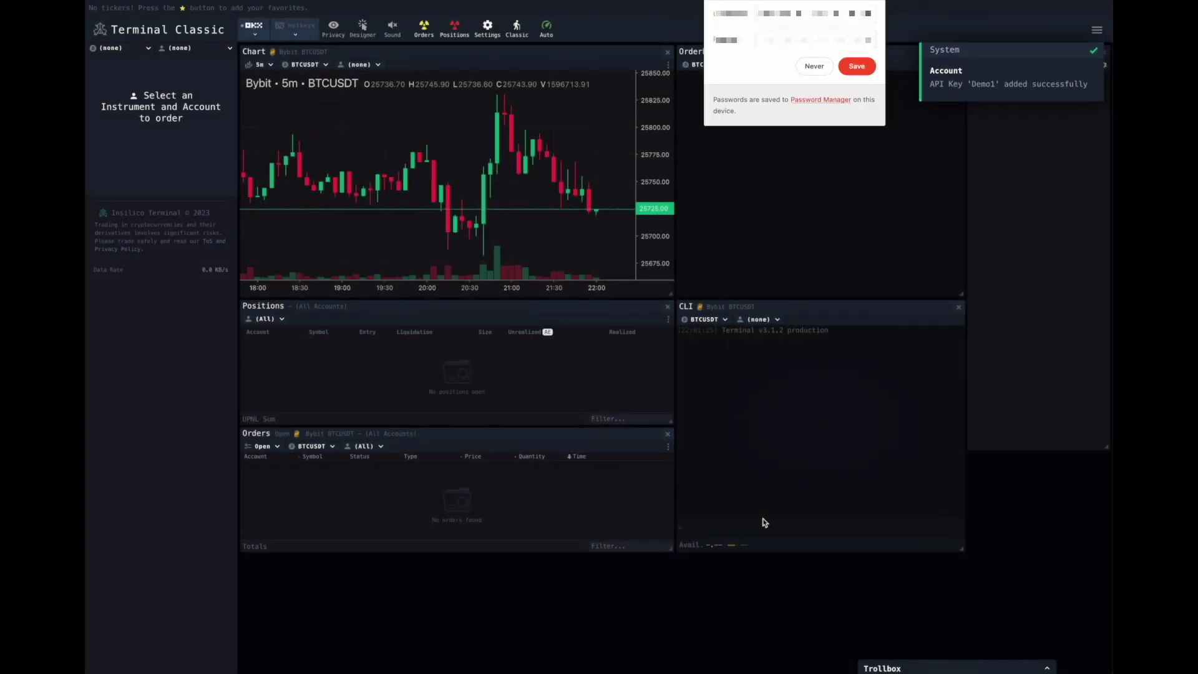
pyautogui.click(815, 66)
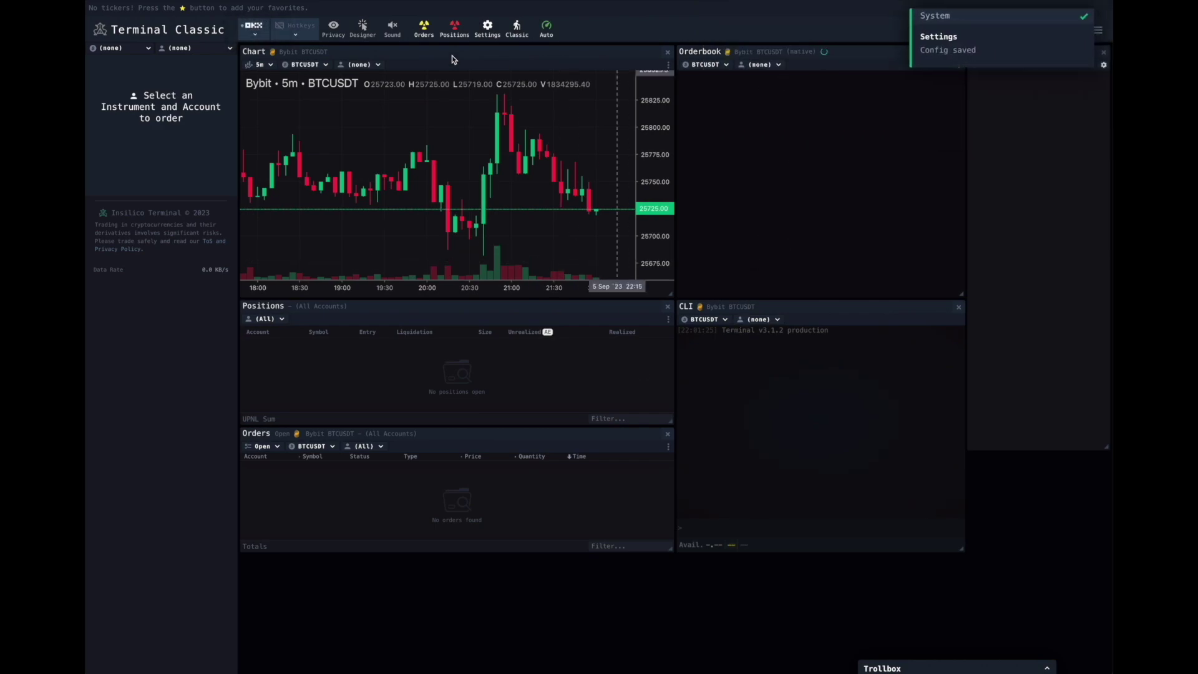
# - Connect the Demo1 OKX account and select Demo1 for the trading panels
pyautogui.click(255, 37)
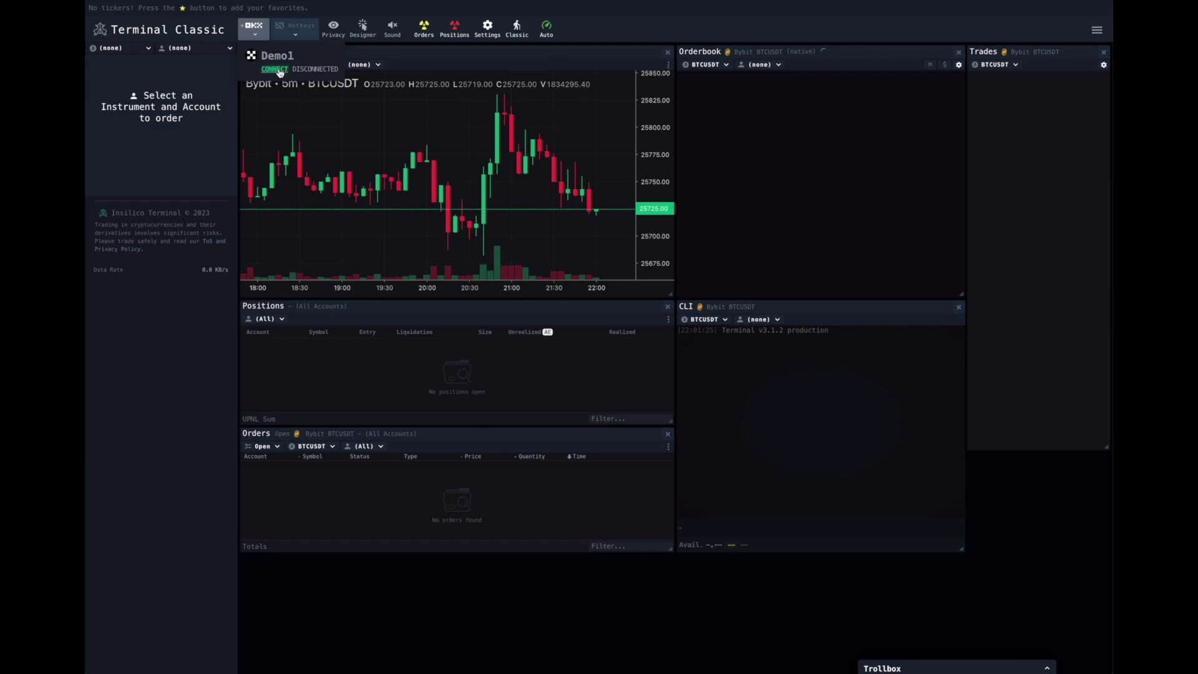
pyautogui.click(278, 71)
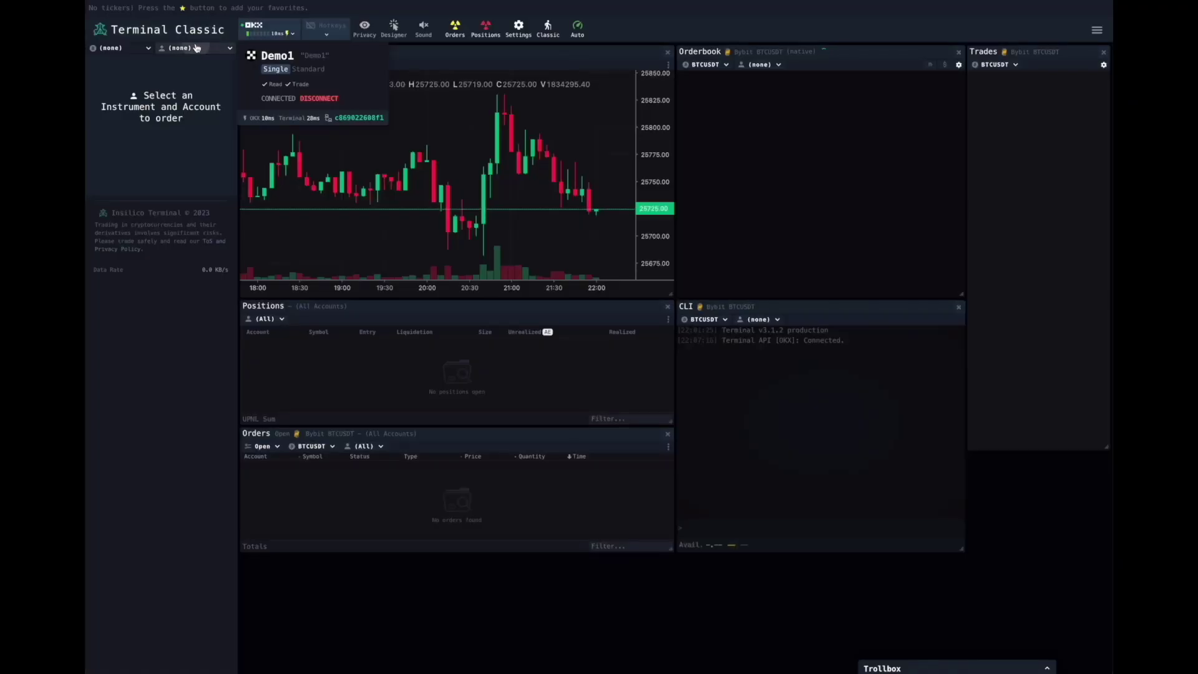
pyautogui.click(196, 48)
pyautogui.click(190, 85)
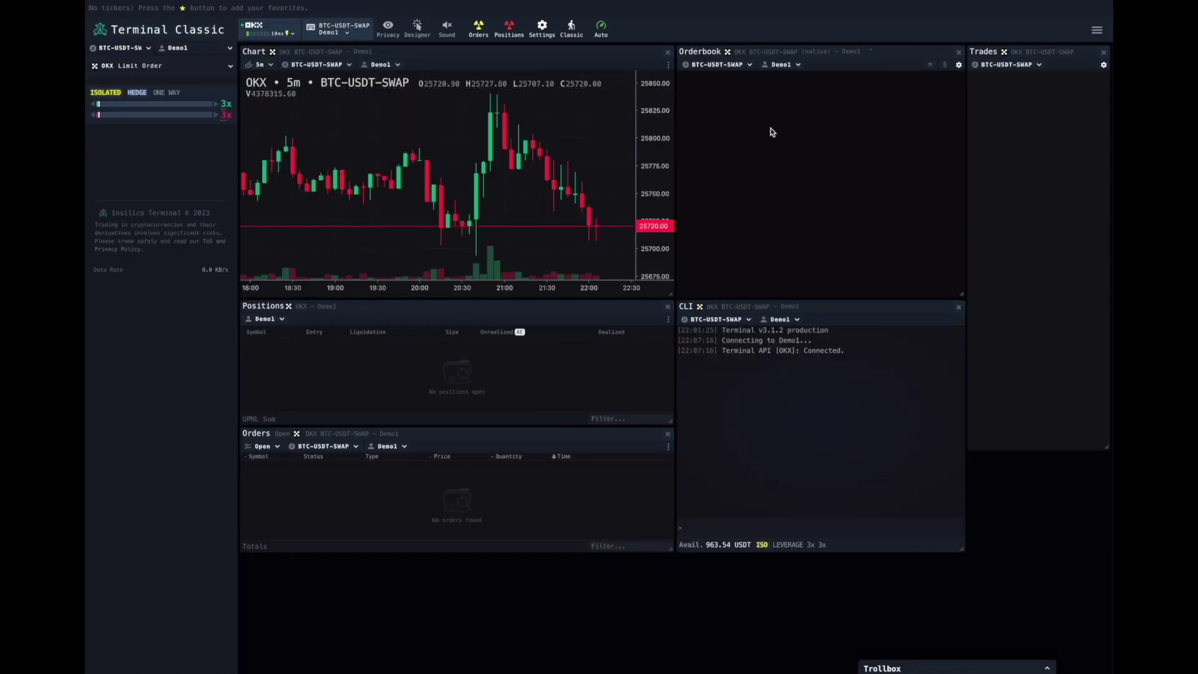